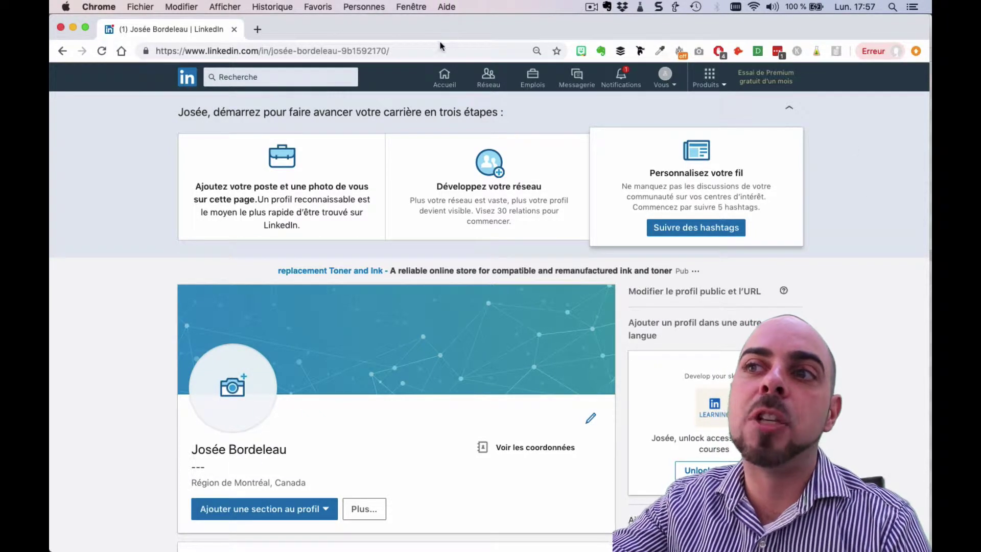
- Open the public profile and URL settings from the LinkedIn profile page
{"action": "left_click", "coordinate": [388, 50]}
{"action": "left_click", "coordinate": [363, 51]}
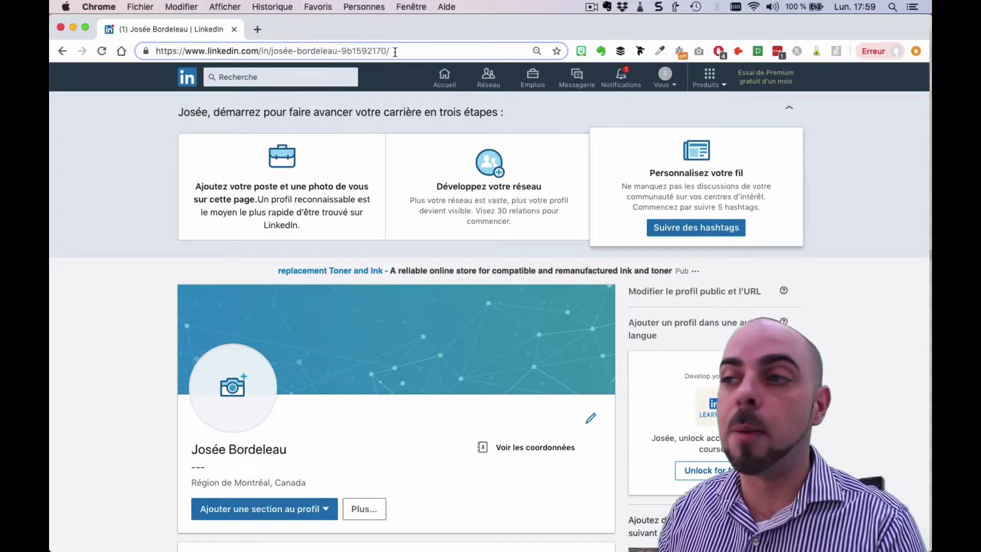
{"action": "left_click", "coordinate": [755, 294]}
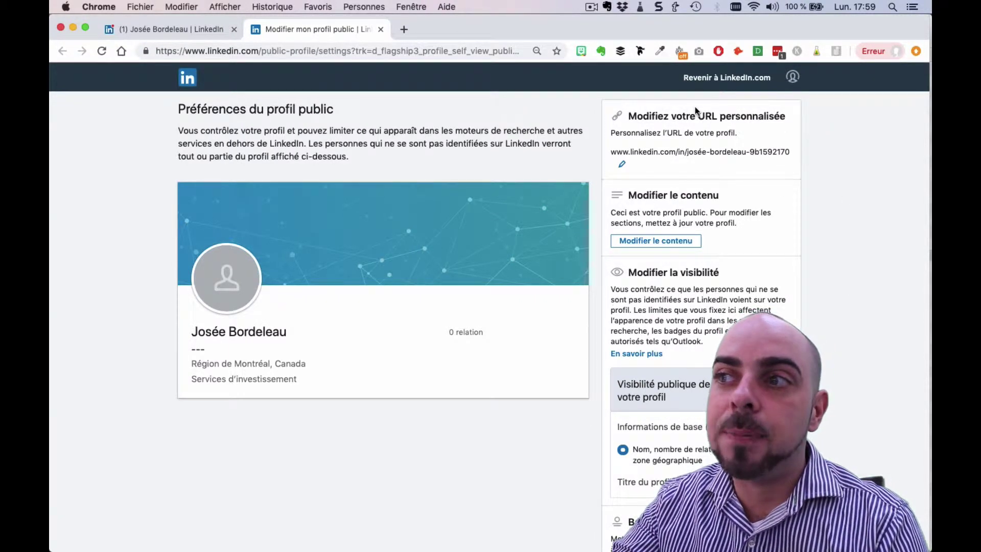
- Change the custom profile URL to the unaccented first name and last name joined by a hyphen, without the trailing code, and save it
{"action": "left_click", "coordinate": [620, 161]}
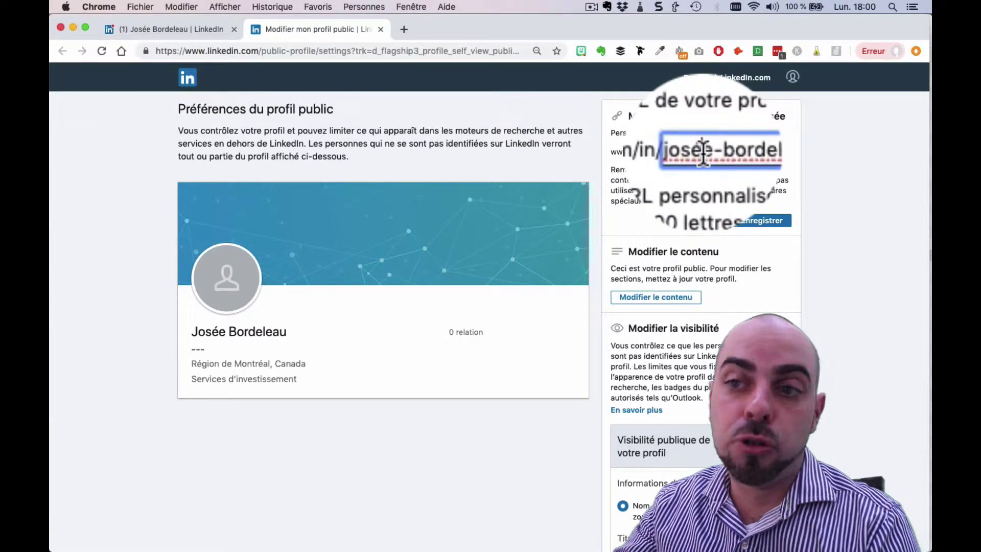
{"action": "left_click", "coordinate": [702, 153]}
{"action": "key", "text": "BackSpace"}
{"action": "type", "text": "eau-5"}
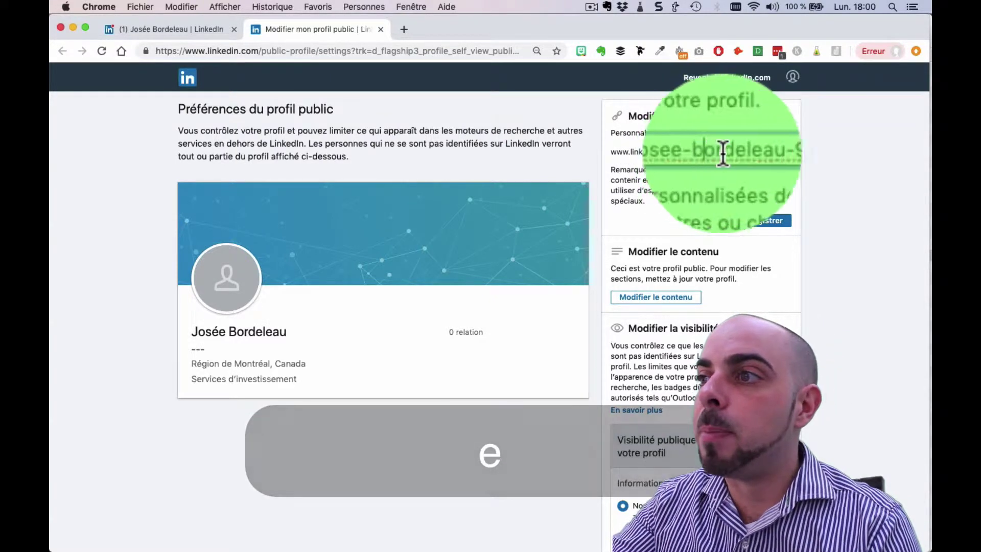
{"action": "left_click_drag", "start_coordinate": [722, 154], "coordinate": [761, 153]}
{"action": "left_click", "coordinate": [729, 153]}
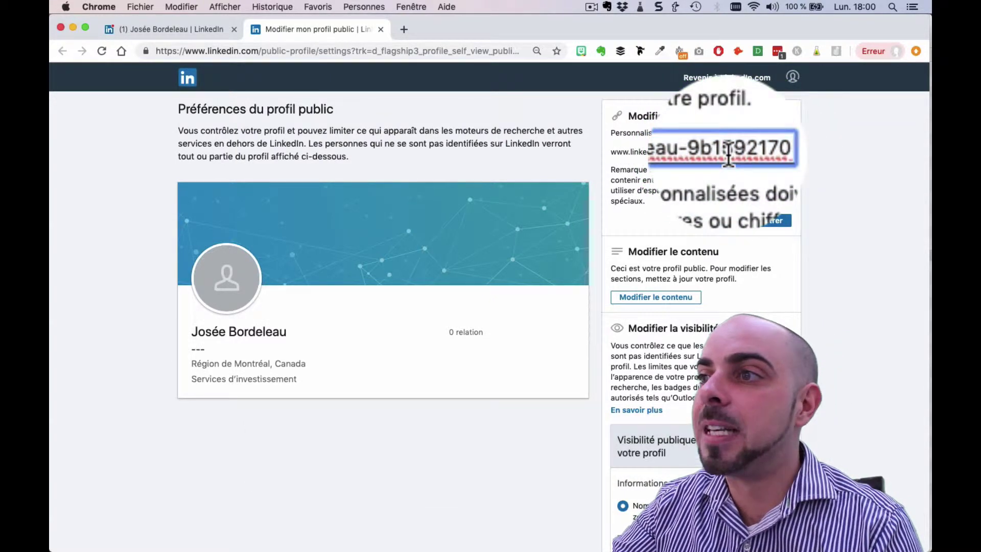
{"action": "left_click_drag", "start_coordinate": [714, 153], "coordinate": [760, 156]}
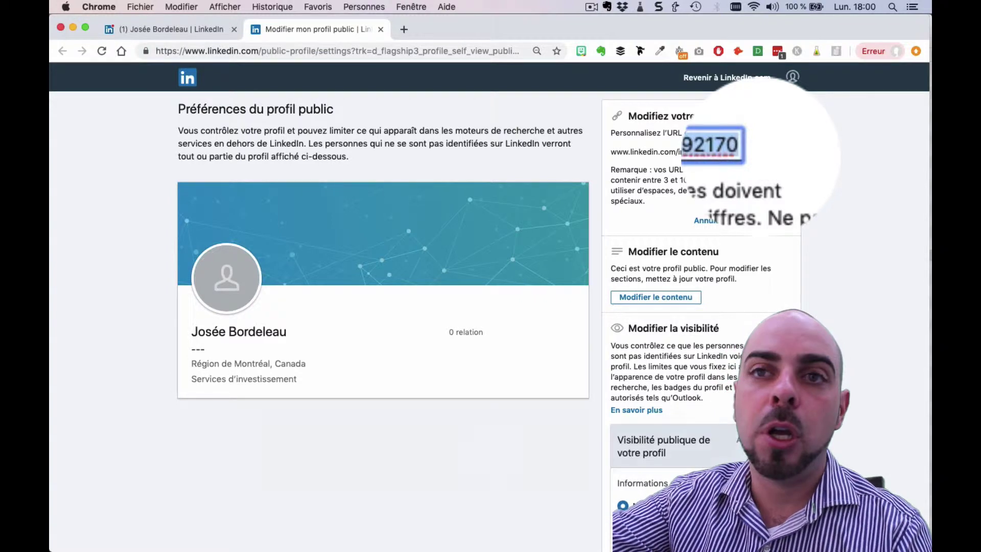
{"action": "key", "text": "BackSpace"}
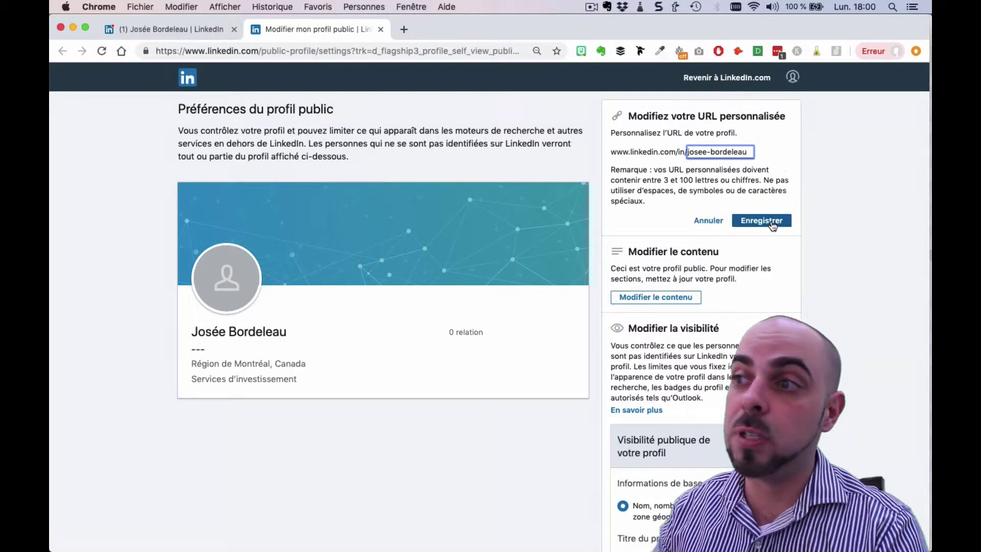
{"action": "left_click", "coordinate": [770, 221]}
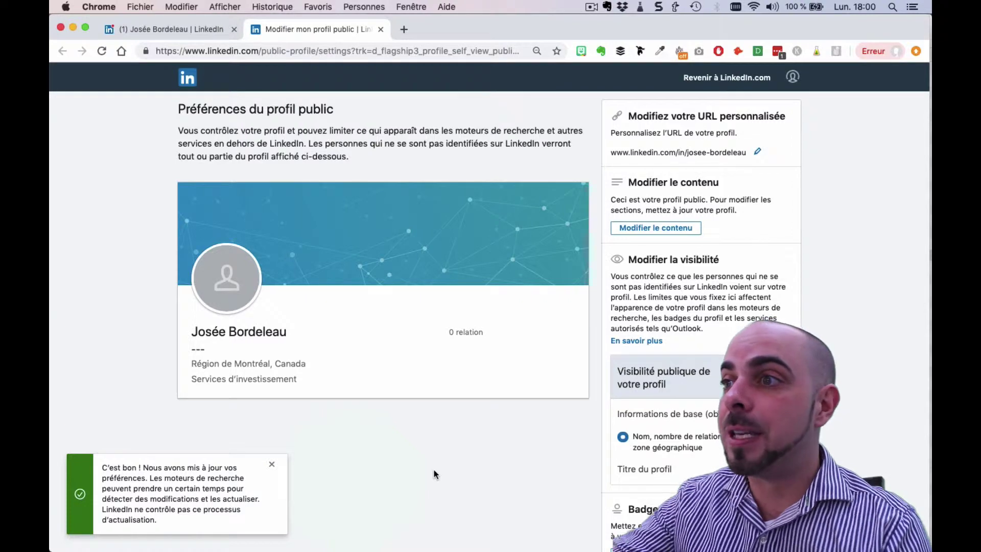
- Reopen the custom URL for editing and try a variant without the hyphen between first and last name
{"action": "left_click", "coordinate": [759, 153]}
{"action": "left_click", "coordinate": [711, 153]}
{"action": "key", "text": "BackSpace"}
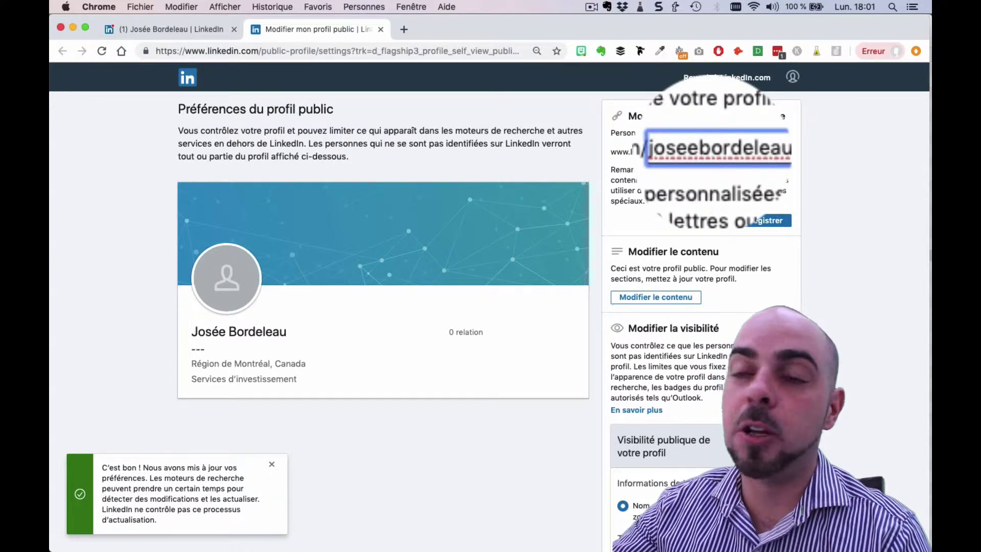
- Try a custom URL variant with the last name first, followed by a hyphen and the unaccented first name
{"action": "key", "text": "BackSpace"}
{"action": "key", "text": "BackSpace"}
{"action": "key", "text": "BackSpace"}
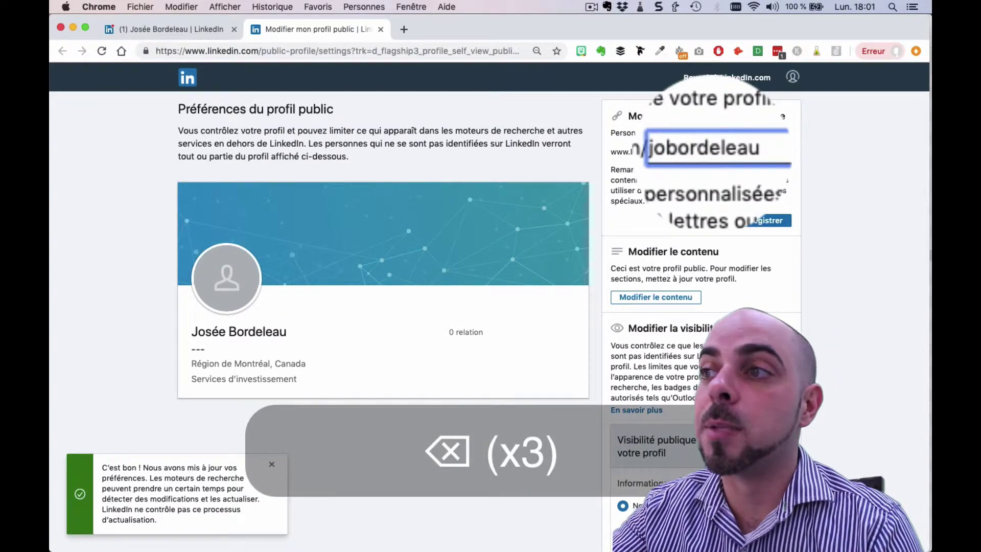
{"action": "key", "text": "BackSpace"}
{"action": "key", "text": "BackSpace"}
{"action": "key", "text": "Right"}
{"action": "key", "text": "Right"}
{"action": "key", "text": "Right"}
{"action": "key", "text": "Right"}
{"action": "key", "text": "Right"}
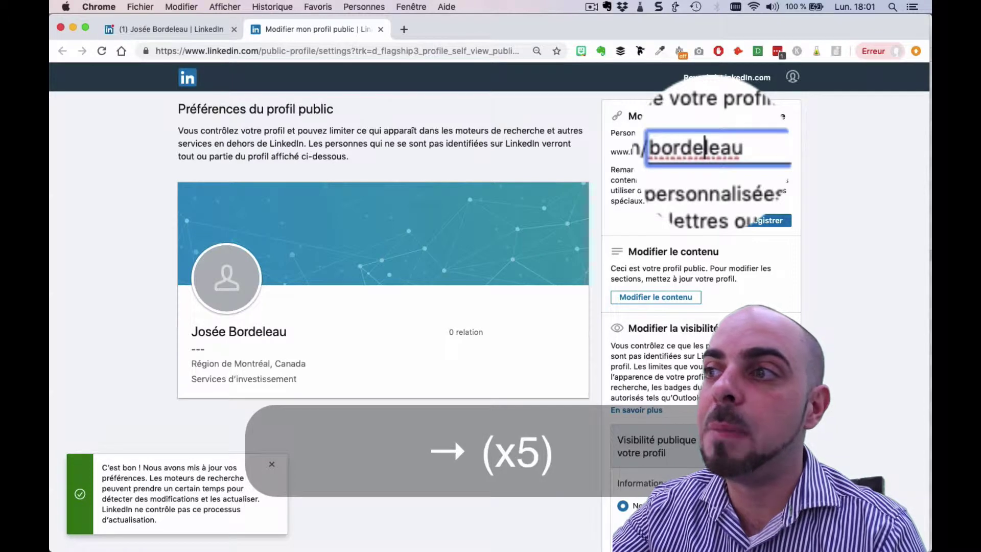
{"action": "key", "text": "Right"}
{"action": "key", "text": "Right"}
{"action": "key", "text": "Right"}
{"action": "key", "text": "Right"}
{"action": "type", "text": "-jo"}
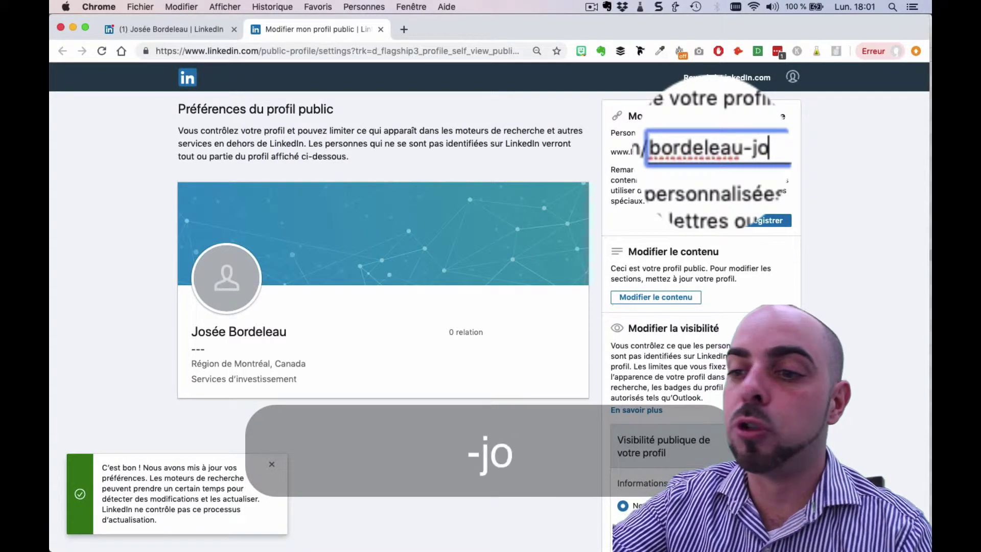
{"action": "type", "text": "see"}
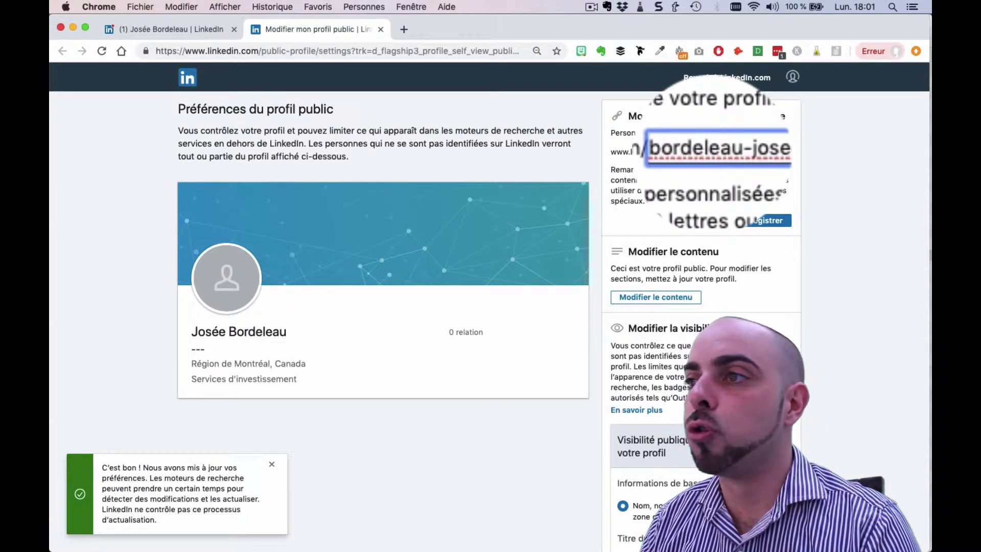
- Remove the hyphen between the last name and the first name in the draft URL
{"action": "key", "text": "Left"}
{"action": "key", "text": "Left"}
{"action": "key", "text": "Left"}
{"action": "key", "text": "Left"}
{"action": "key", "text": "Left"}
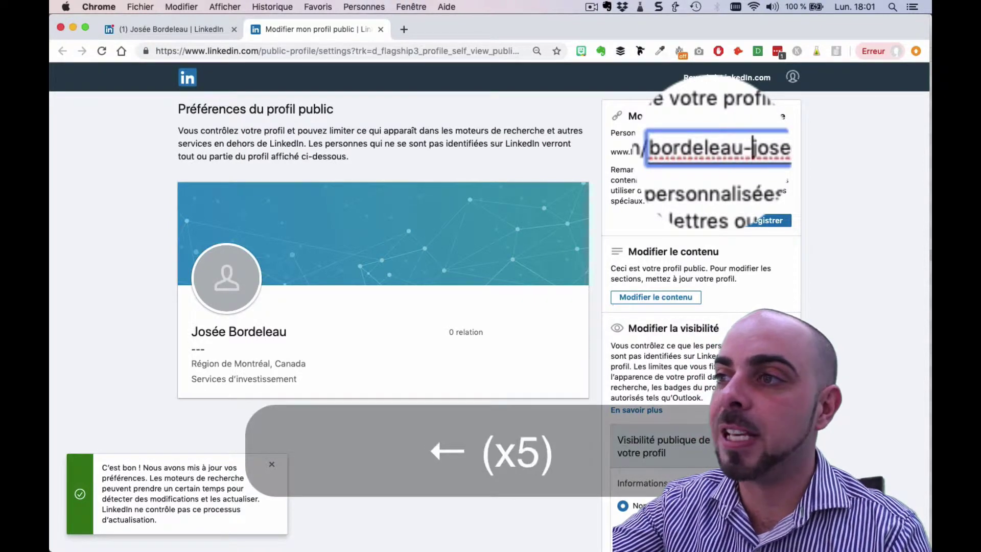
{"action": "key", "text": "BackSpace"}
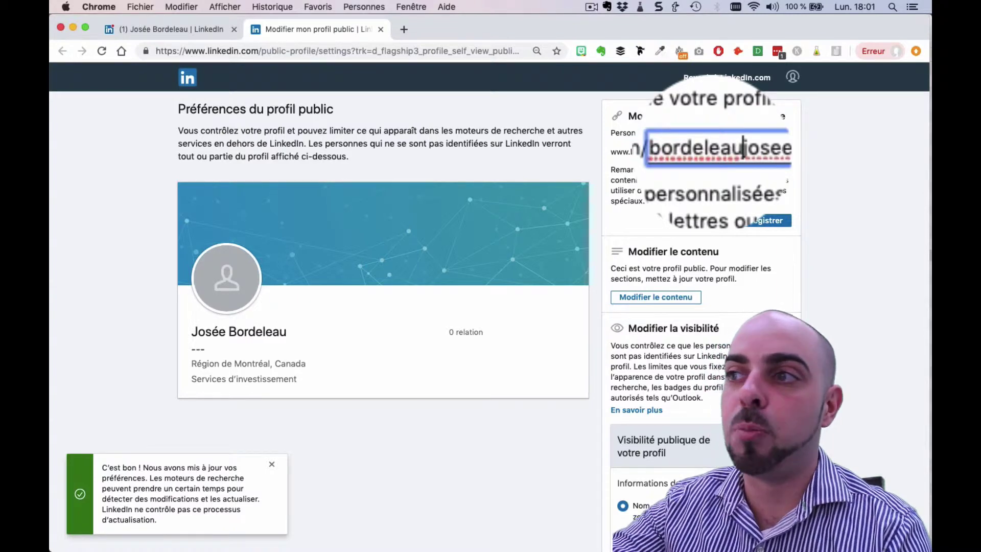
- Replace the draft URL with a variant starting with a shortened first name, a hyphen and the start of the last name
{"action": "left_click_drag", "start_coordinate": [748, 152], "coordinate": [687, 152]}
{"action": "key", "text": "BackSpace"}
{"action": "type", "text": "jo"}
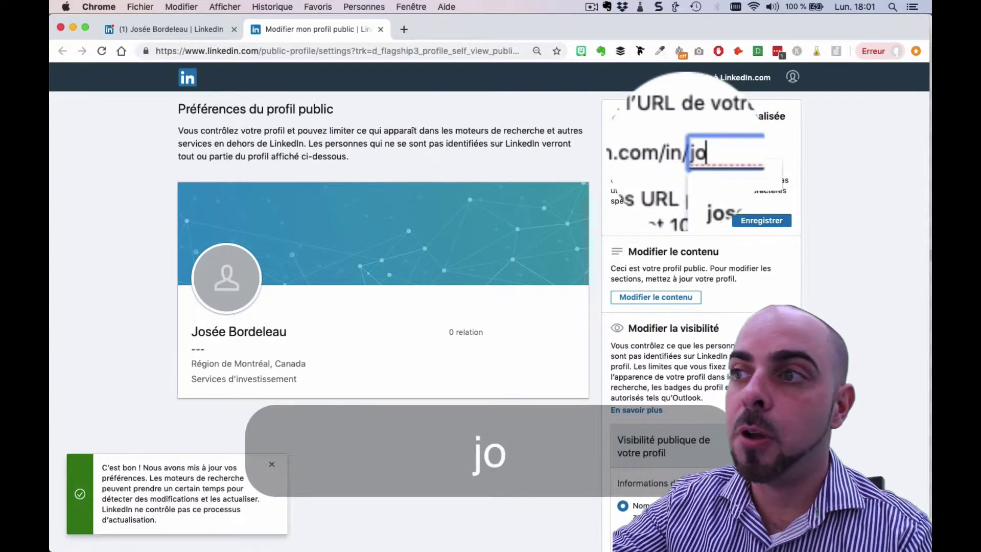
{"action": "type", "text": "-bo"}
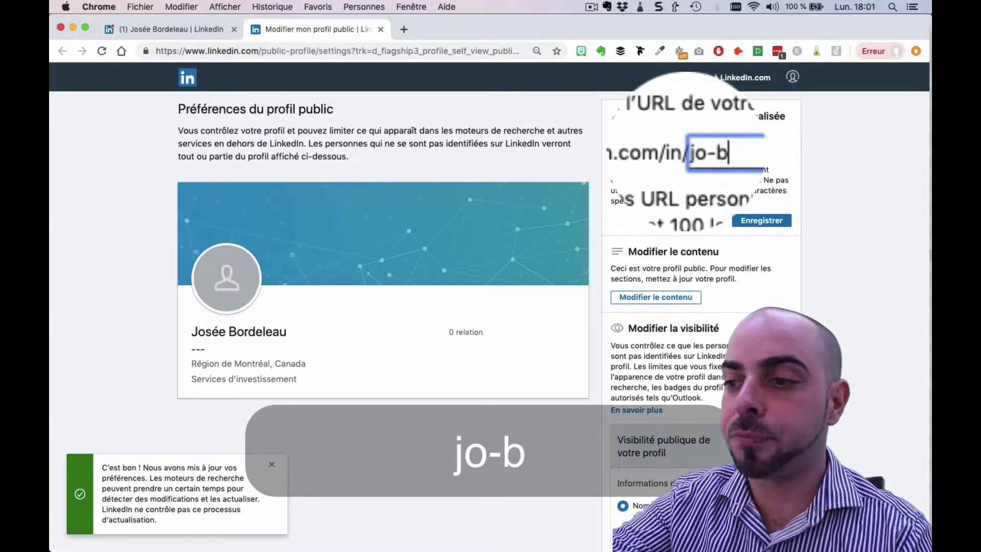
- Try a draft URL made of the first initial followed directly by the start of the last name
{"action": "key", "text": "BackSpace"}
{"action": "key", "text": "BackSpace"}
{"action": "key", "text": "BackSpace"}
{"action": "key", "text": "BackSpace"}
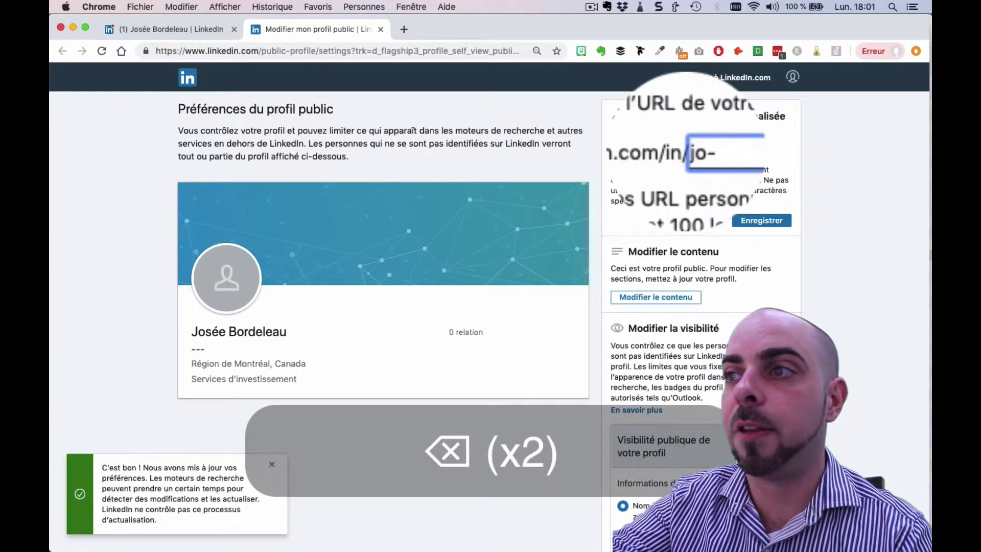
{"action": "type", "text": "borde"}
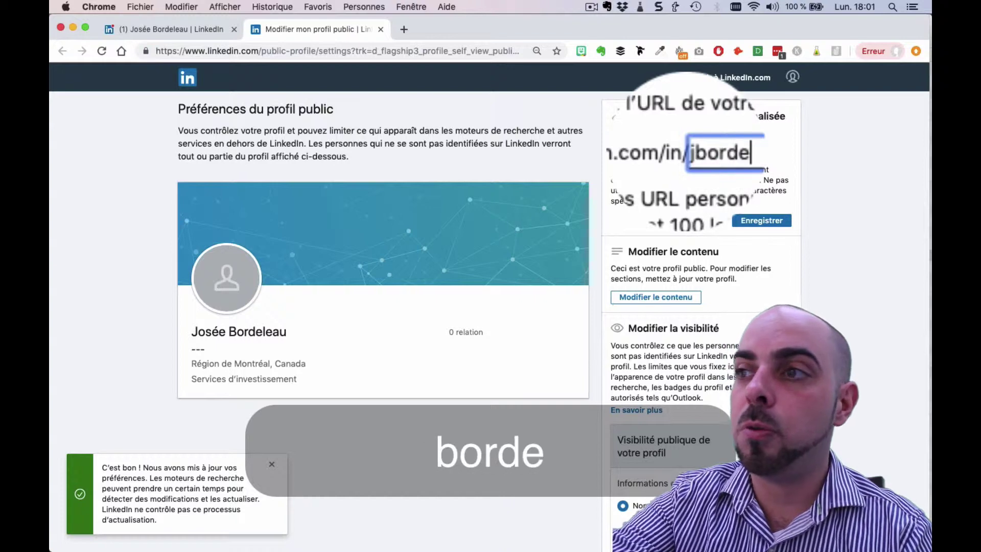
- Clear the draft URL and cancel editing to keep the saved custom URL
{"action": "key", "text": "BackSpace"}
{"action": "key", "text": "BackSpace"}
{"action": "key", "text": "BackSpace"}
{"action": "key", "text": "BackSpace"}
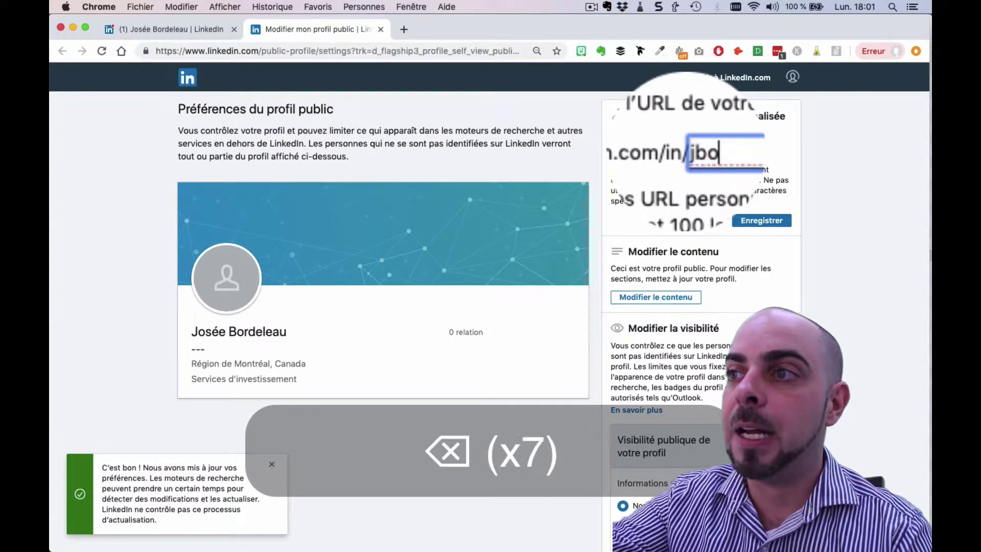
{"action": "key", "text": "BackSpace"}
{"action": "key", "text": "BackSpace"}
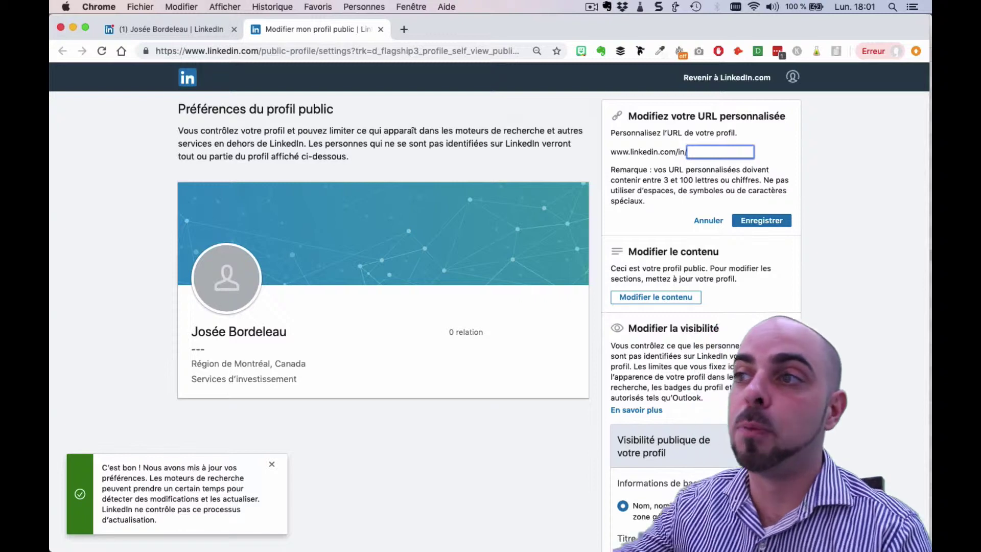
{"action": "left_click", "coordinate": [708, 220]}
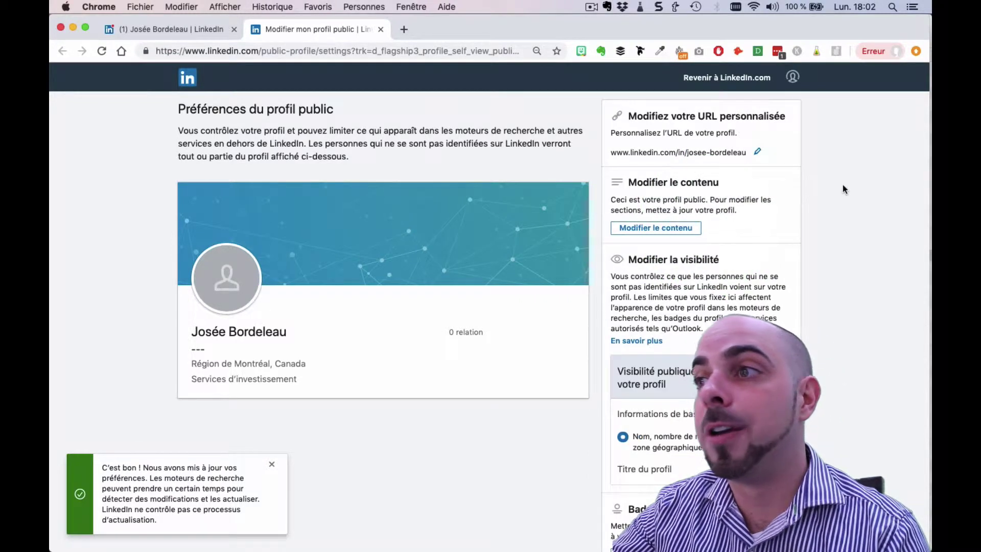
- Return to the LinkedIn home page and open the own profile to check its URL in the address bar
{"action": "left_click", "coordinate": [726, 82]}
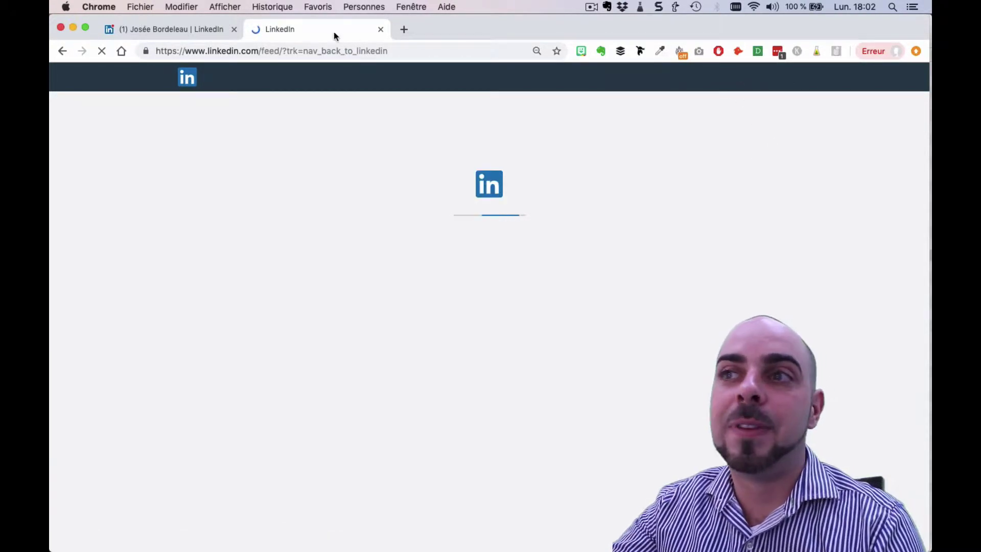
{"action": "left_click_drag", "start_coordinate": [404, 50], "coordinate": [232, 50]}
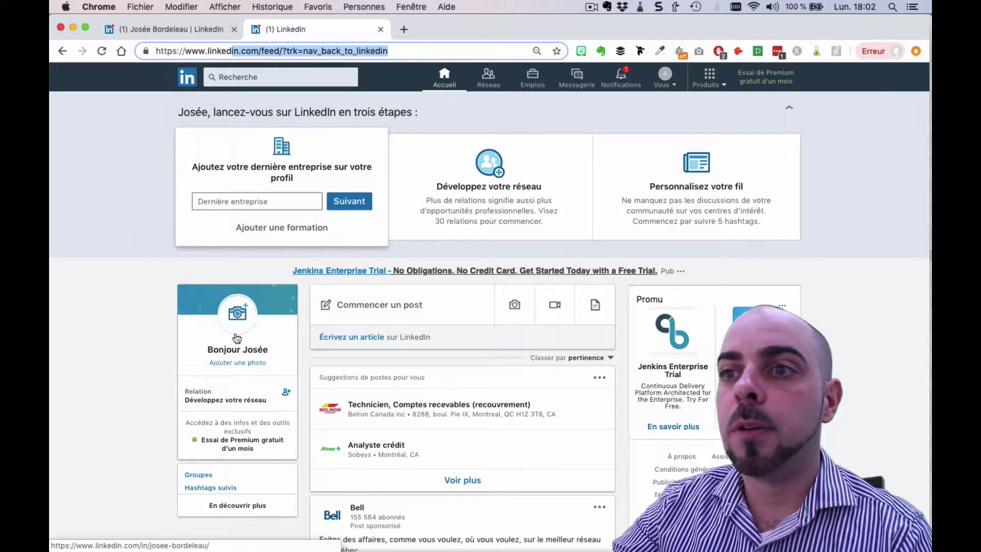
{"action": "left_click", "coordinate": [247, 356]}
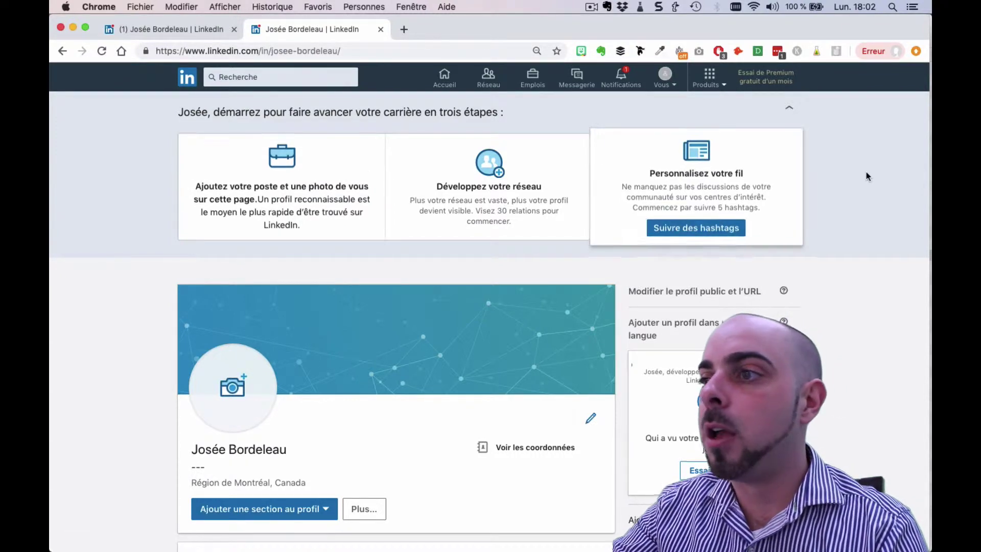
{"action": "scroll", "coordinate": [906, 337], "scroll_direction": "down", "scroll_amount": 3}
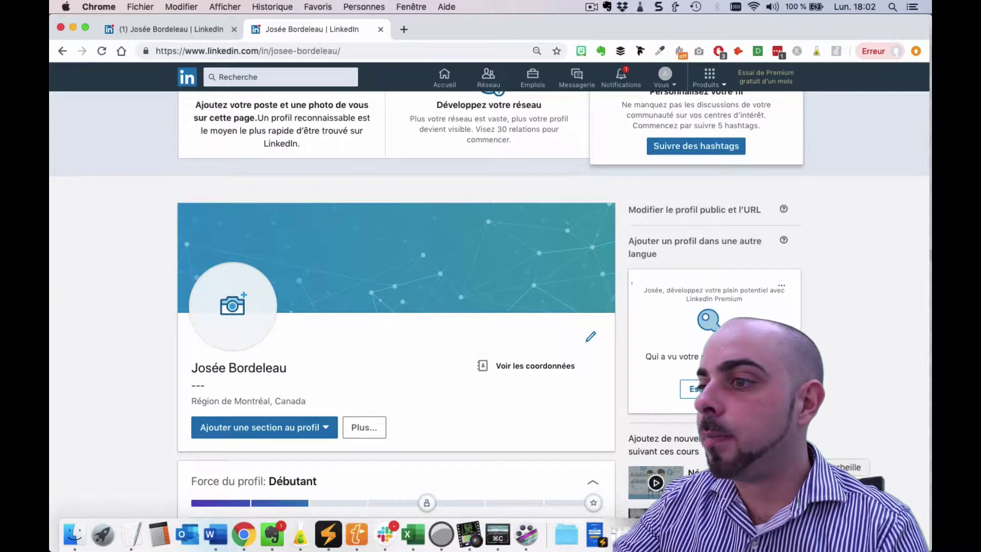
{"action": "key", "text": "super+m"}
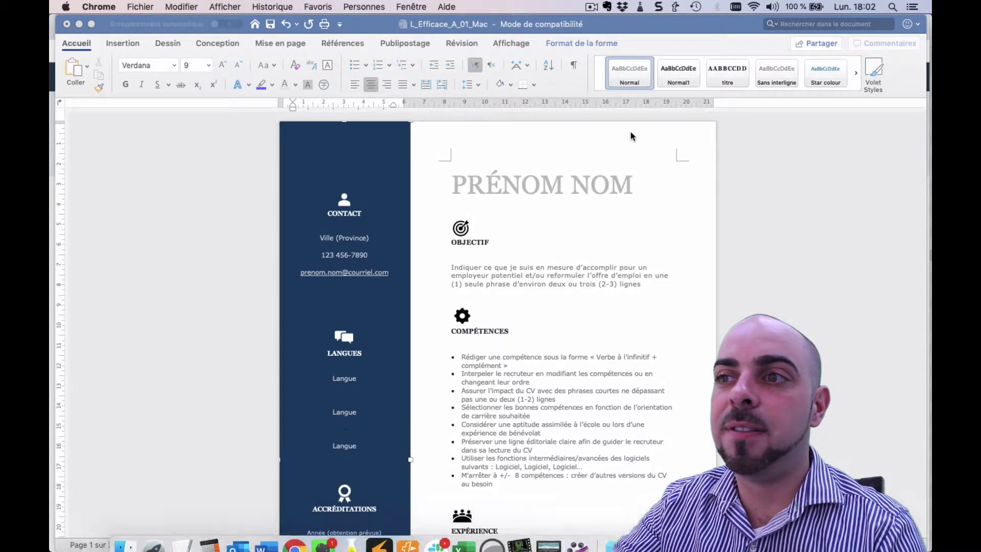
{"action": "left_click", "coordinate": [369, 308]}
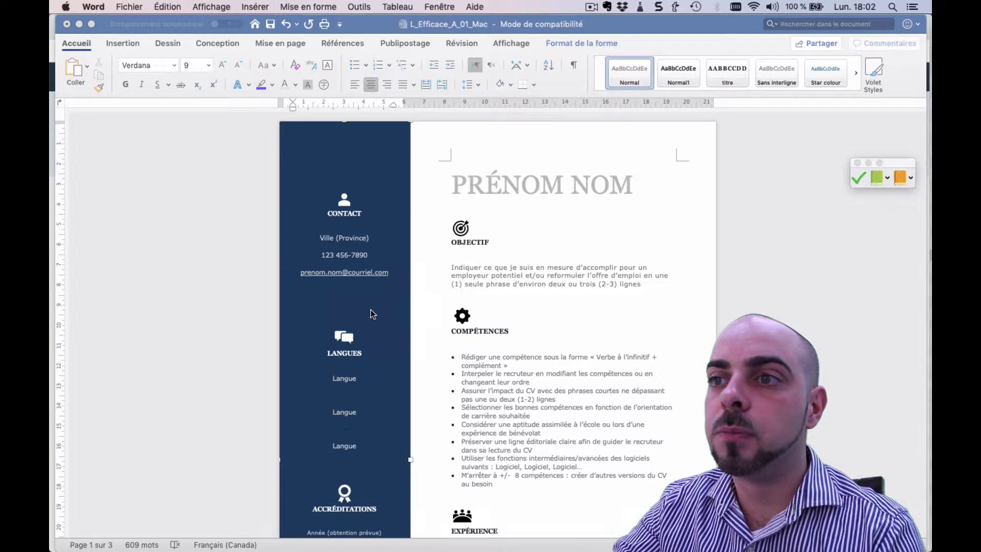
{"action": "left_click", "coordinate": [345, 295]}
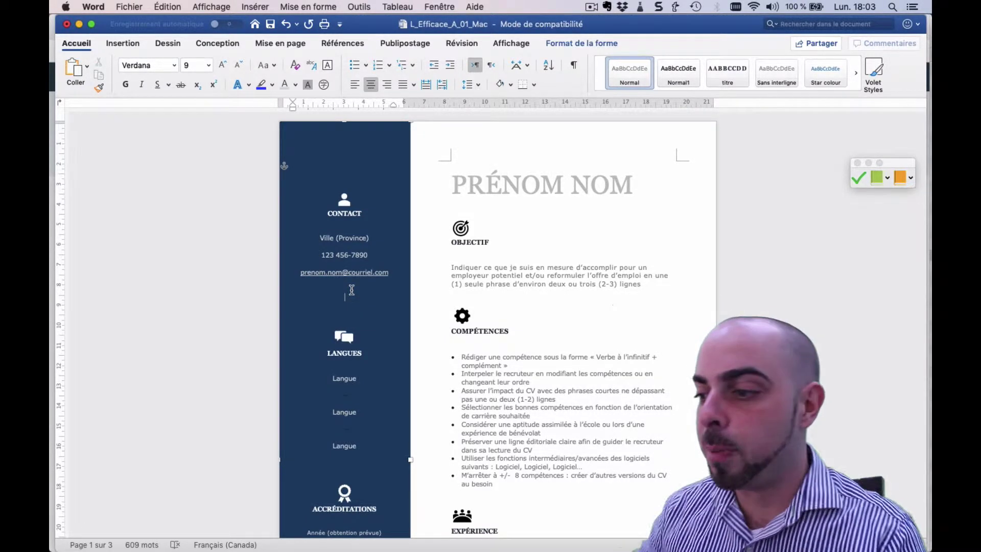
{"action": "type", "text": "w"}
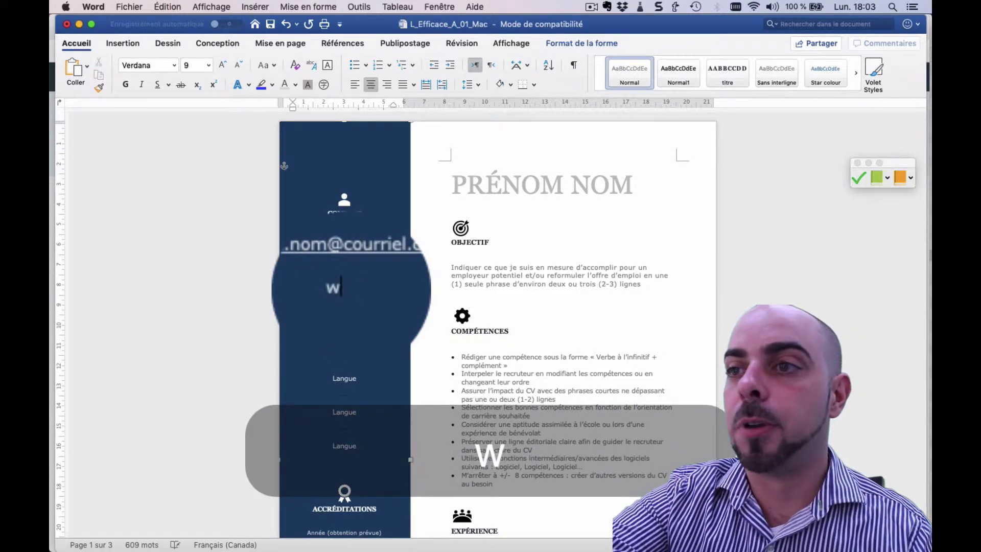
{"action": "type", "text": "ww."}
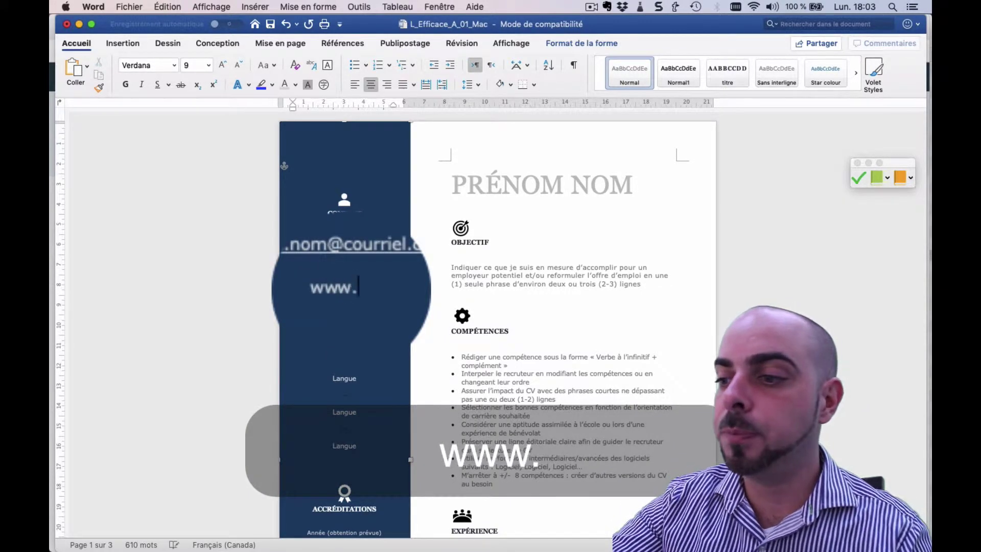
{"action": "type", "text": "linked."}
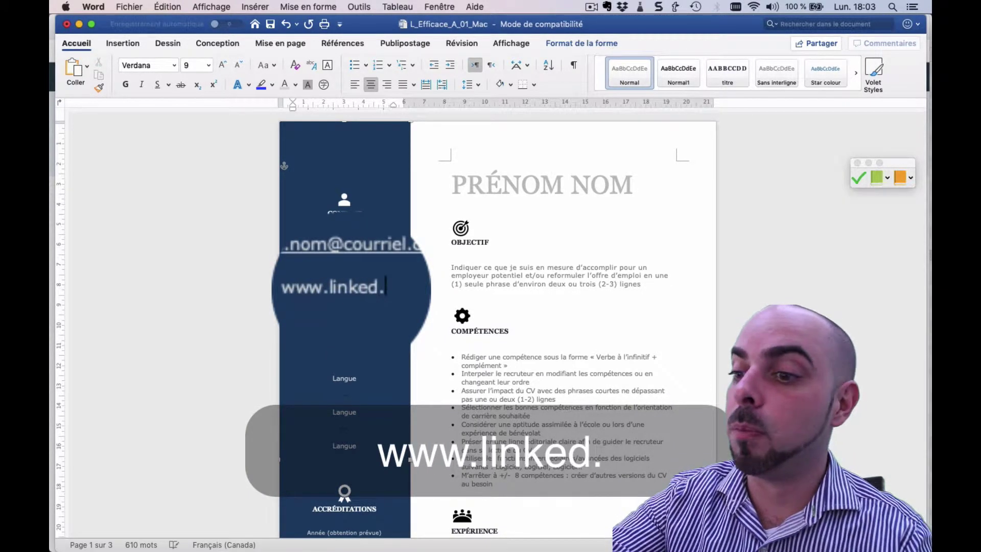
{"action": "type", "text": "com"}
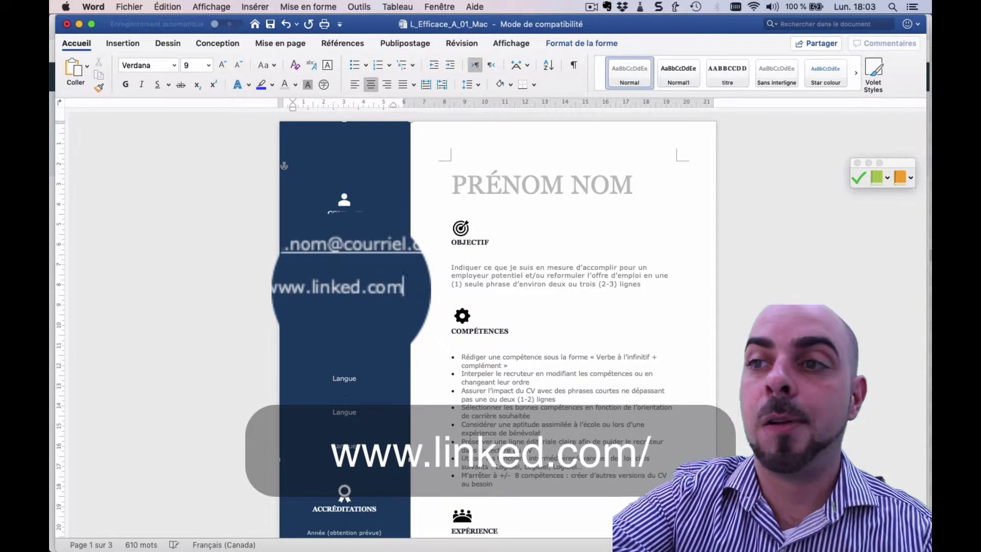
{"action": "type", "text": "/in"}
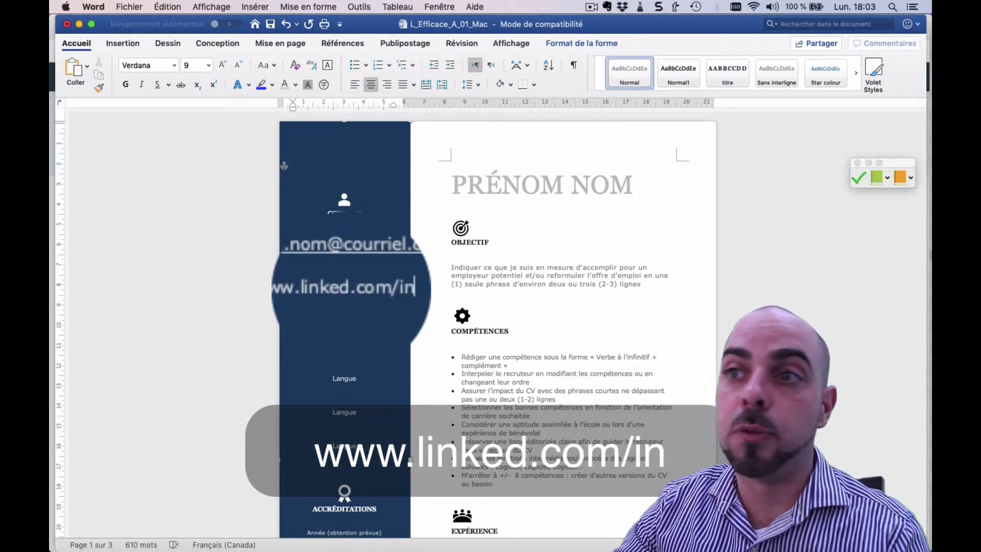
{"action": "type", "text": "/"}
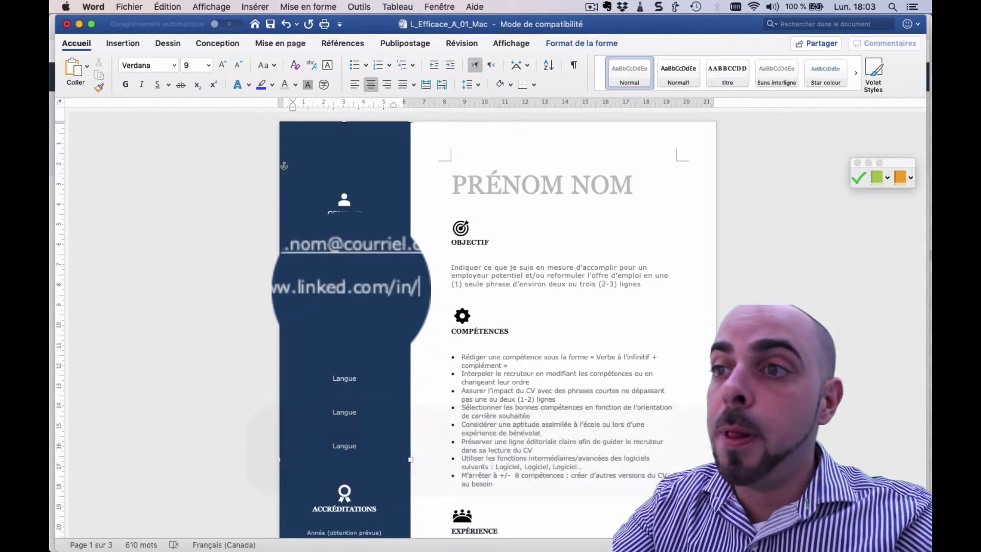
{"action": "type", "text": "jose"}
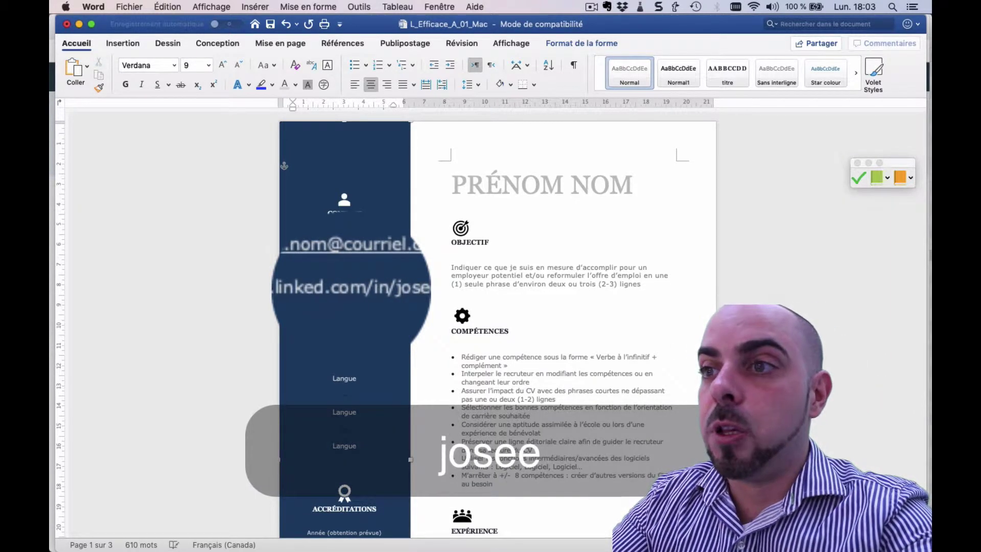
{"action": "type", "text": "e-bordeleau"}
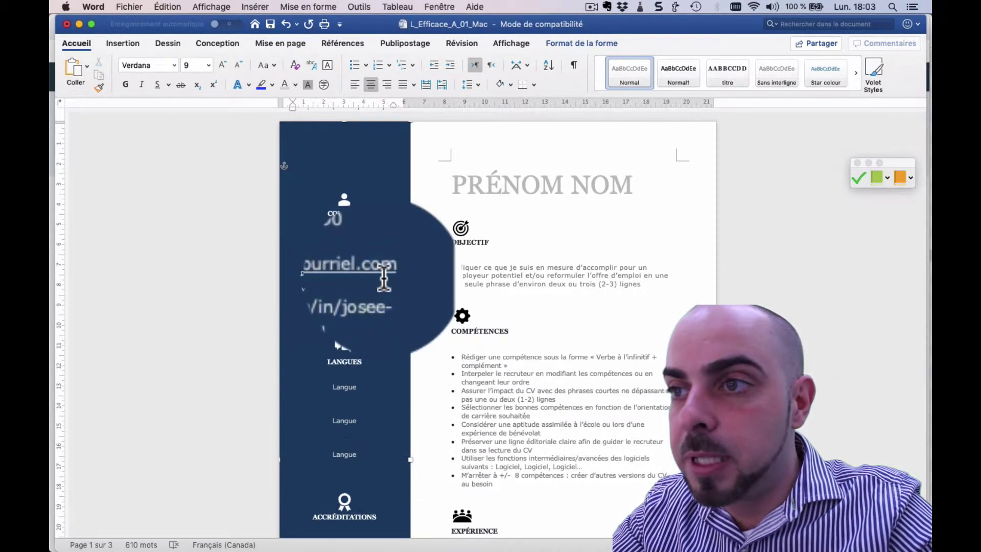
- Correct the domain in the contact section's profile address to linkedin.com
{"action": "key", "text": "Left"}
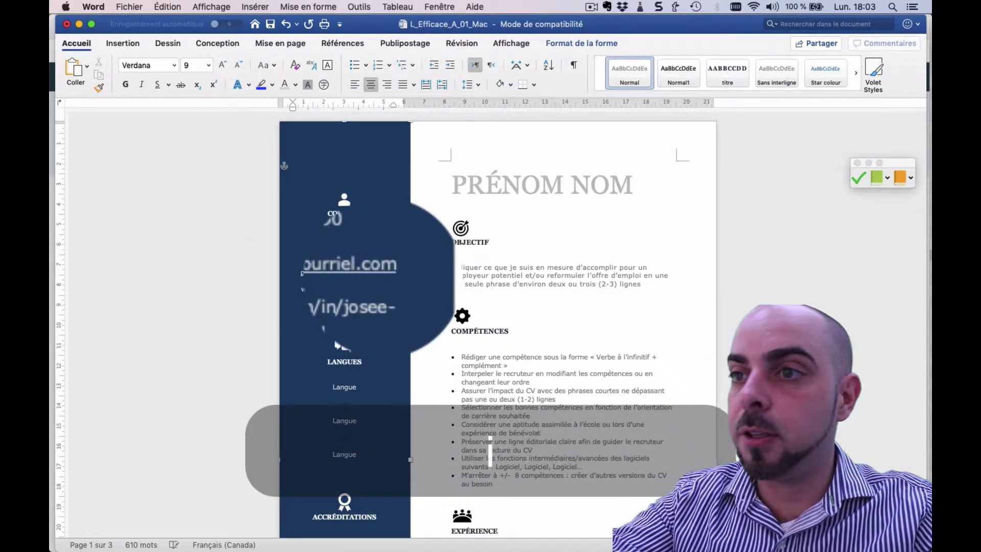
{"action": "type", "text": "in"}
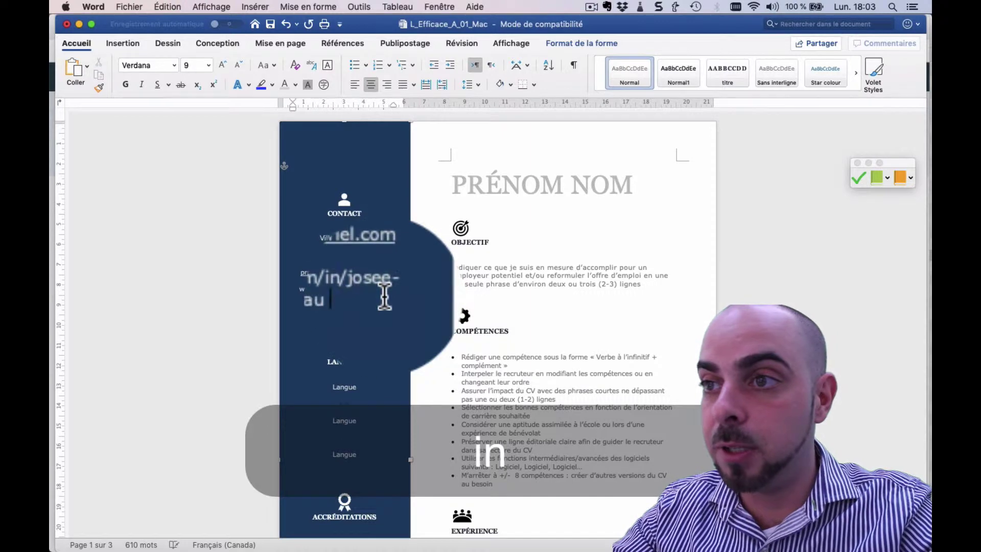
{"action": "key", "text": "Left"}
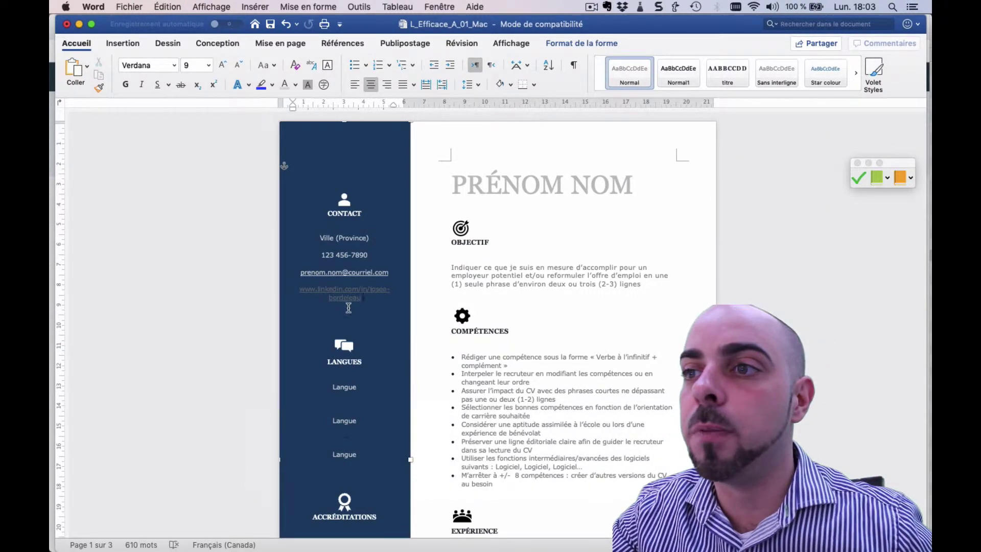
- Recolour the whole LinkedIn address white to match the other contact details
{"action": "triple_click", "coordinate": [295, 291]}
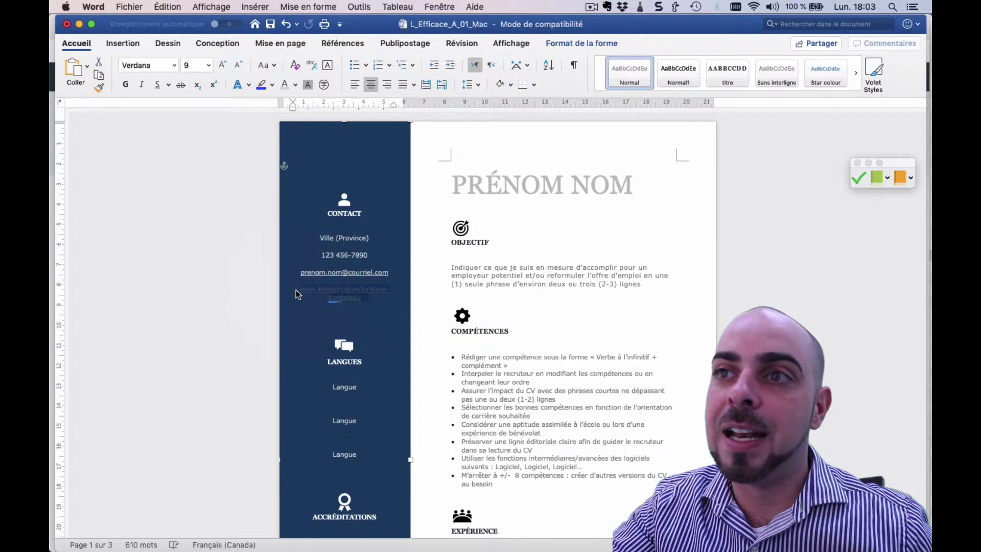
{"action": "left_click", "coordinate": [286, 86]}
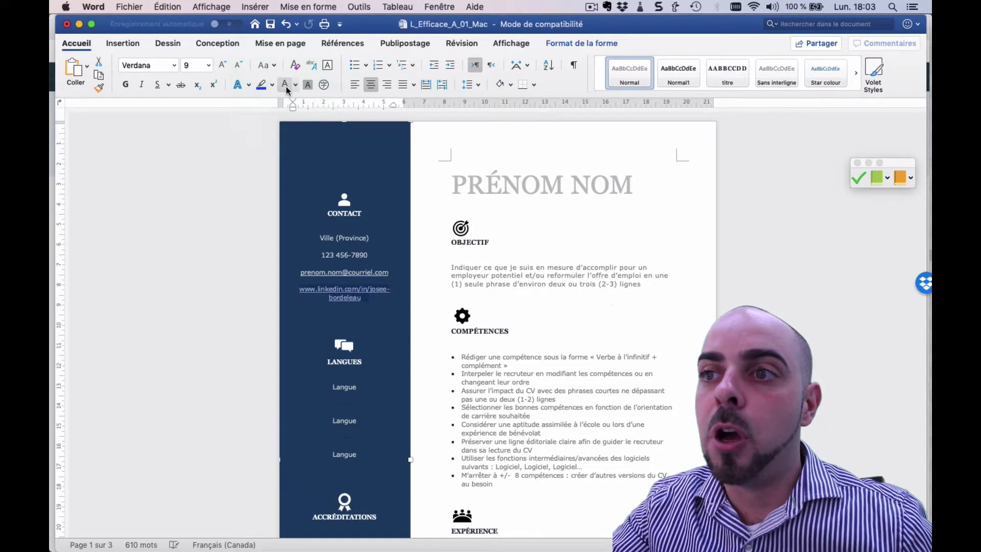
{"action": "left_click", "coordinate": [386, 305]}
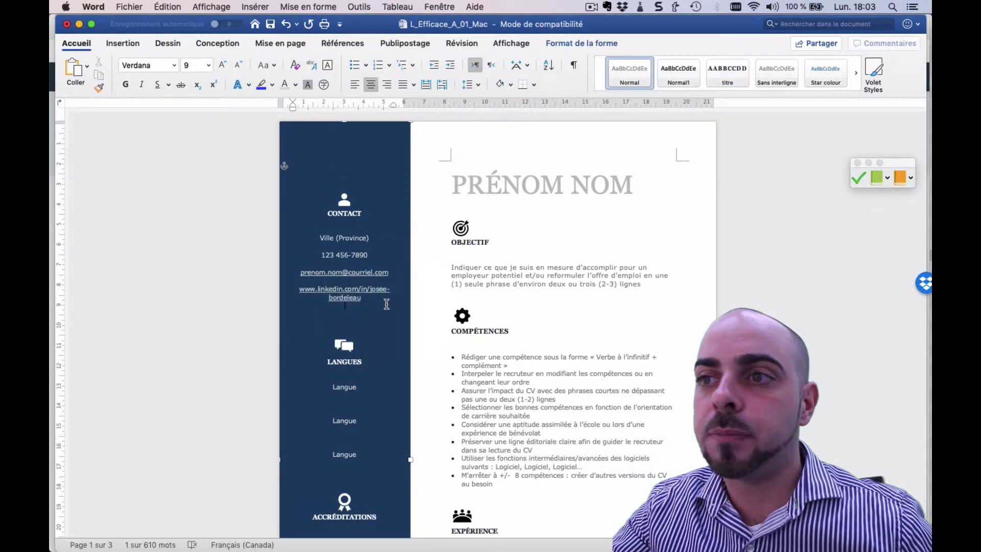
{"action": "key", "text": "Up"}
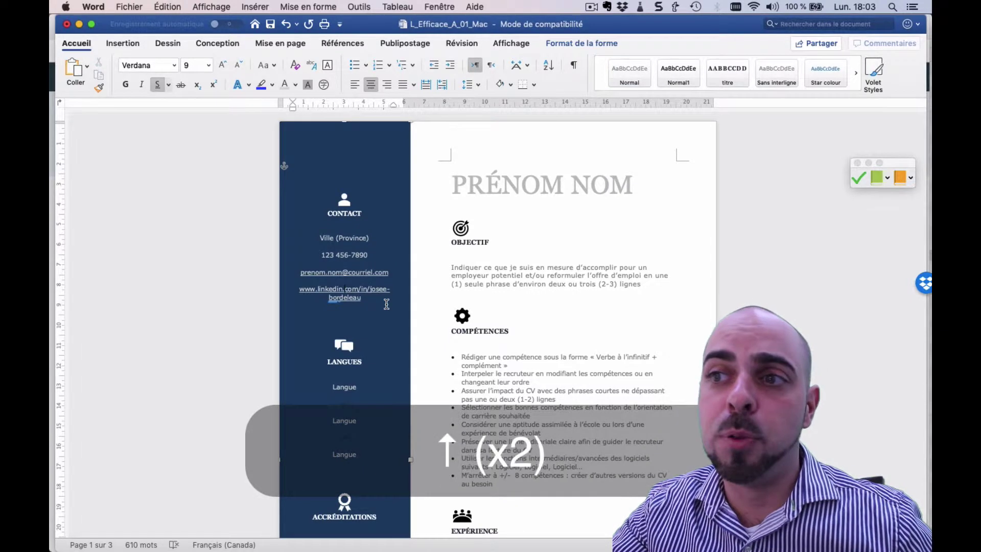
{"action": "key", "text": "Left"}
{"action": "key", "text": "Left"}
{"action": "key", "text": "Left"}
{"action": "key", "text": "Left"}
{"action": "key", "text": "Left"}
{"action": "key", "text": "Left"}
{"action": "key", "text": "Left"}
{"action": "key", "text": "Left"}
{"action": "key", "text": "Left"}
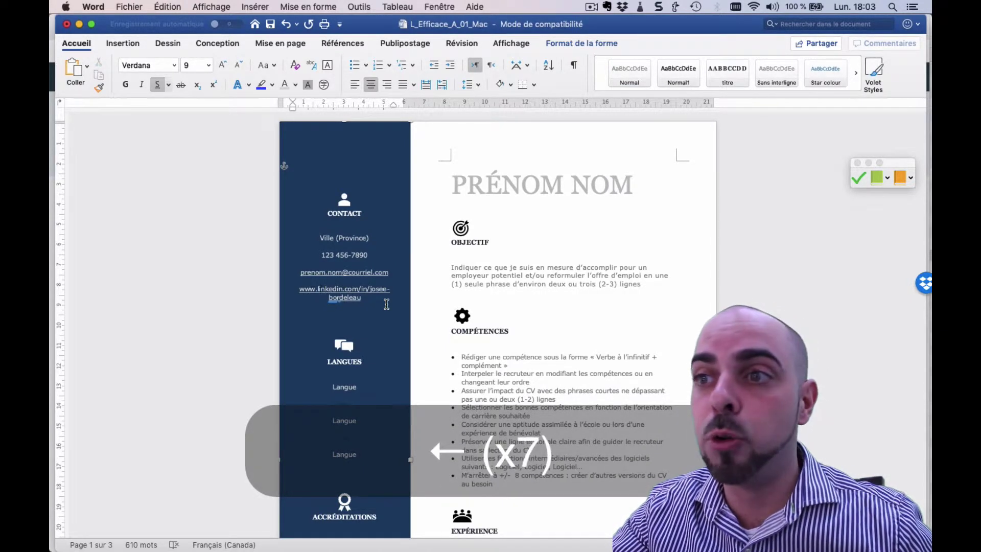
{"action": "key", "text": "BackSpace"}
{"action": "key", "text": "BackSpace"}
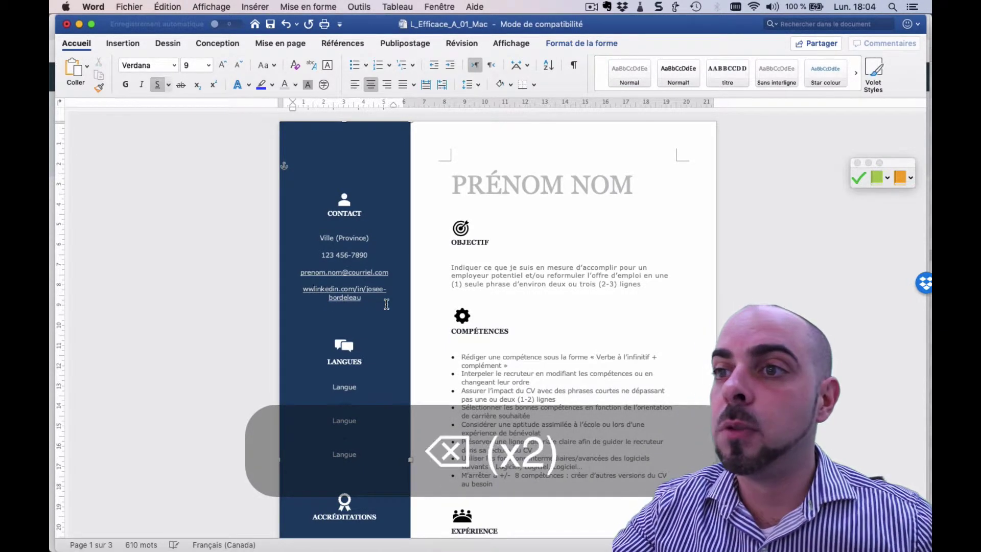
{"action": "key", "text": "BackSpace"}
{"action": "key", "text": "BackSpace"}
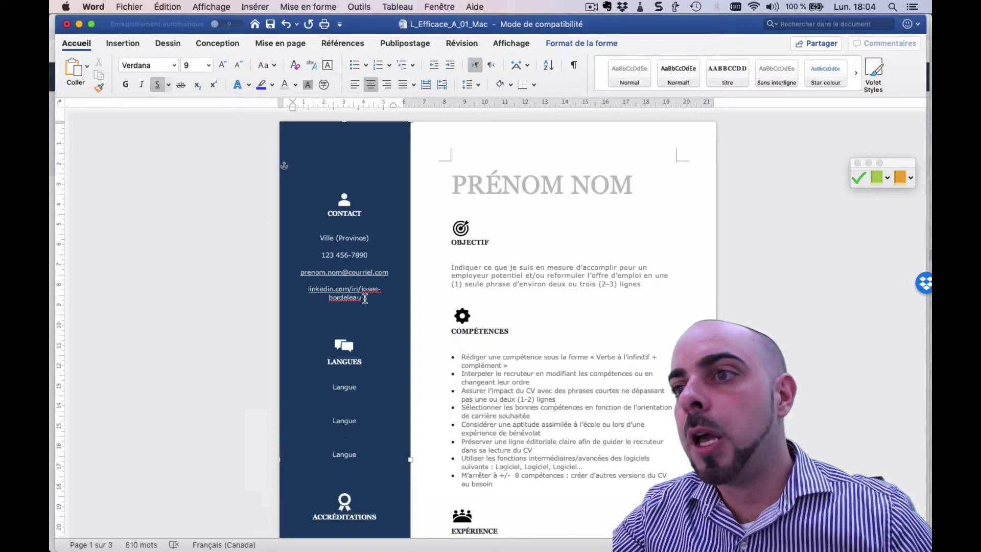
- Reduce the left and right indents of the LinkedIn address paragraph so the address fits on a single line
{"action": "left_click", "coordinate": [365, 299]}
{"action": "left_click", "coordinate": [369, 299]}
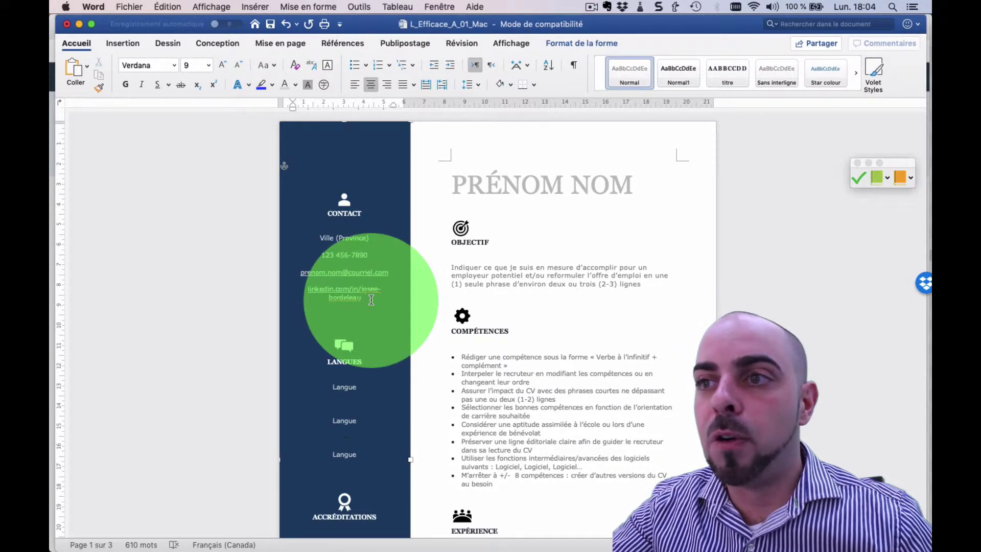
{"action": "left_click_drag", "start_coordinate": [369, 300], "coordinate": [310, 298]}
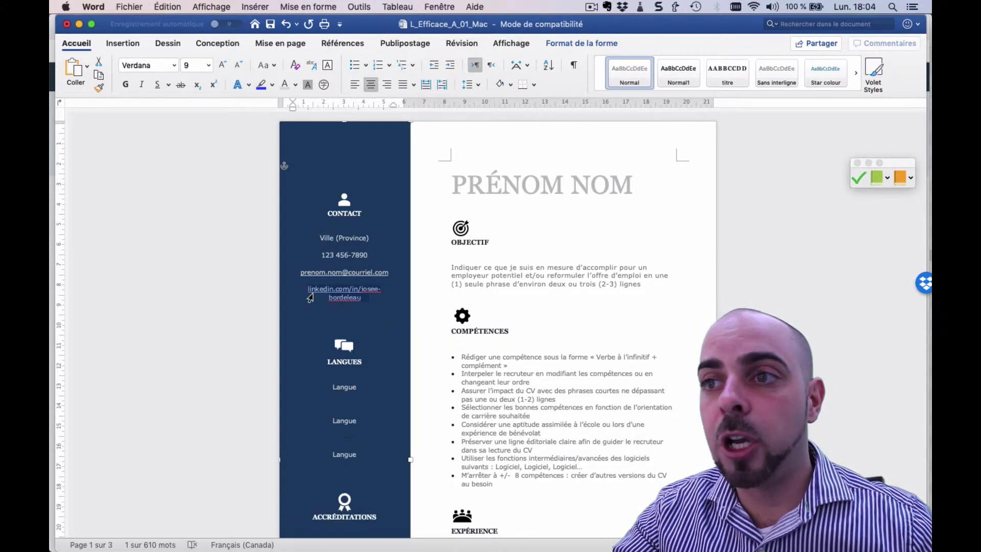
{"action": "key", "text": "Left"}
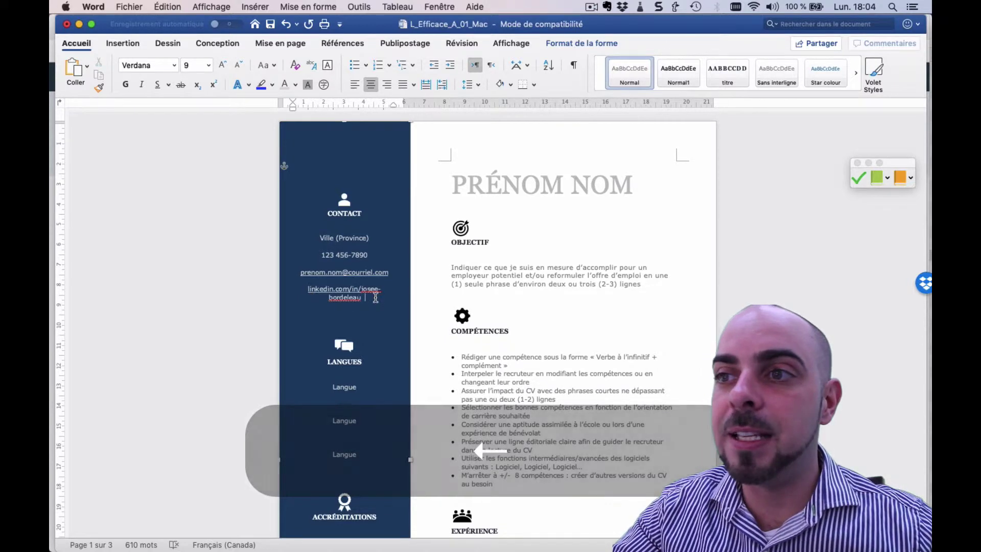
{"action": "left_click", "coordinate": [306, 289]}
{"action": "triple_click", "coordinate": [307, 288]}
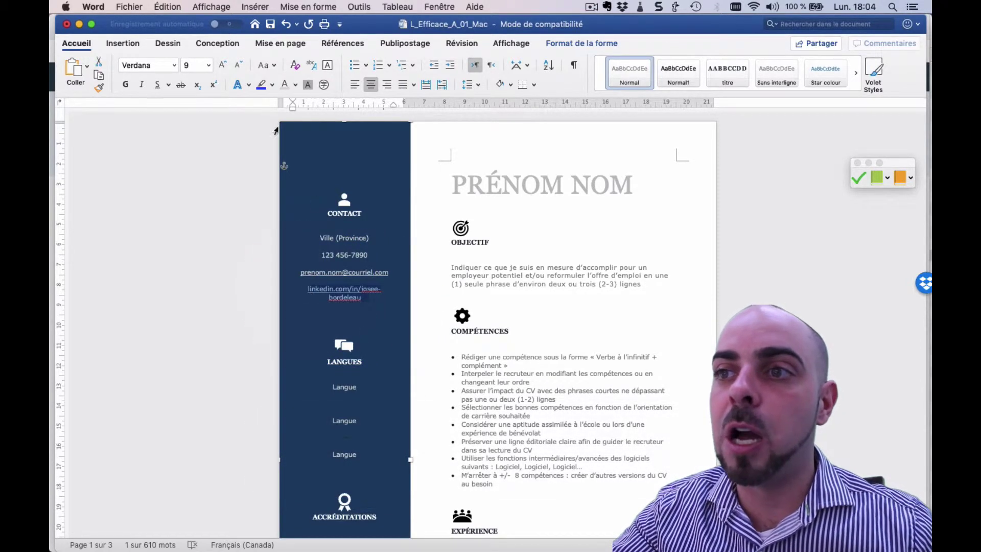
{"action": "left_click_drag", "start_coordinate": [291, 109], "coordinate": [283, 109]}
{"action": "left_click_drag", "start_coordinate": [392, 105], "coordinate": [400, 105]}
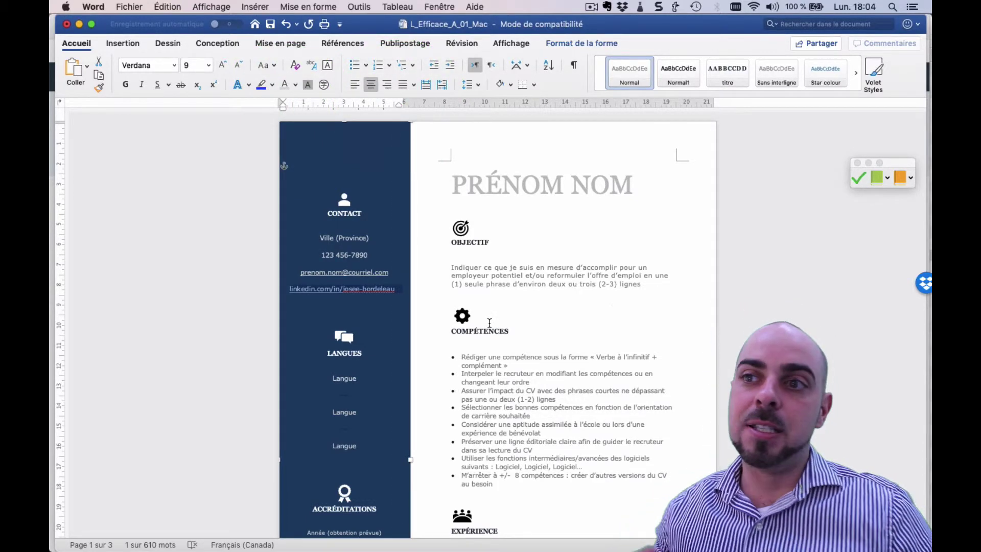